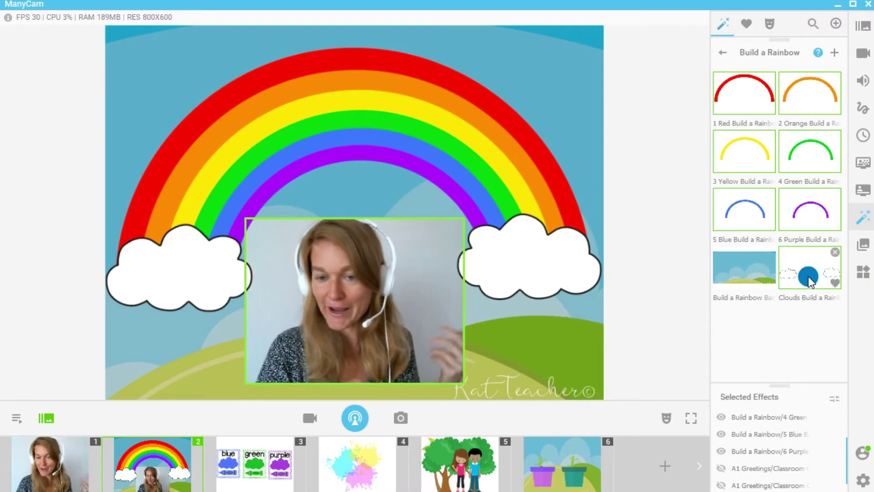
# - Try the webcam picture at several spots in the rainbow scene and settle it between the two clouds
pyautogui.moveTo(246, 226); pyautogui.dragTo(411, 334)
pyautogui.moveTo(363, 318); pyautogui.dragTo(242, 244)
pyautogui.moveTo(405, 324); pyautogui.dragTo(233, 321)
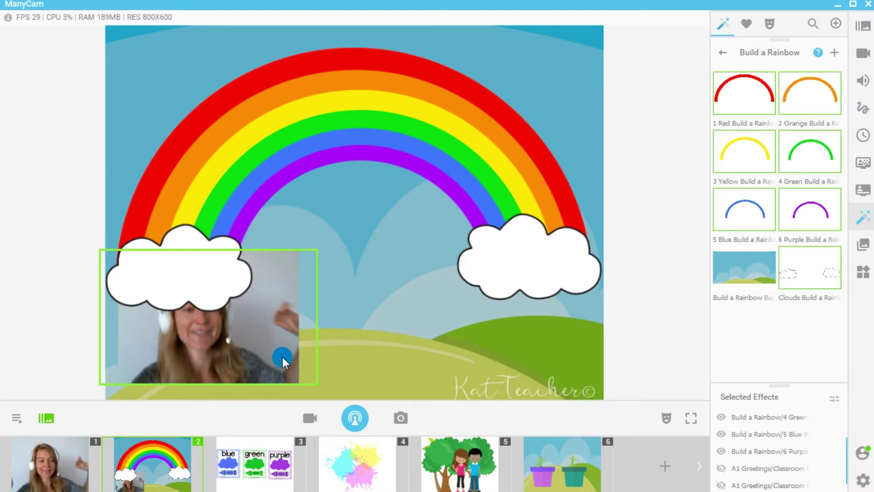
pyautogui.moveTo(258, 351); pyautogui.dragTo(390, 329)
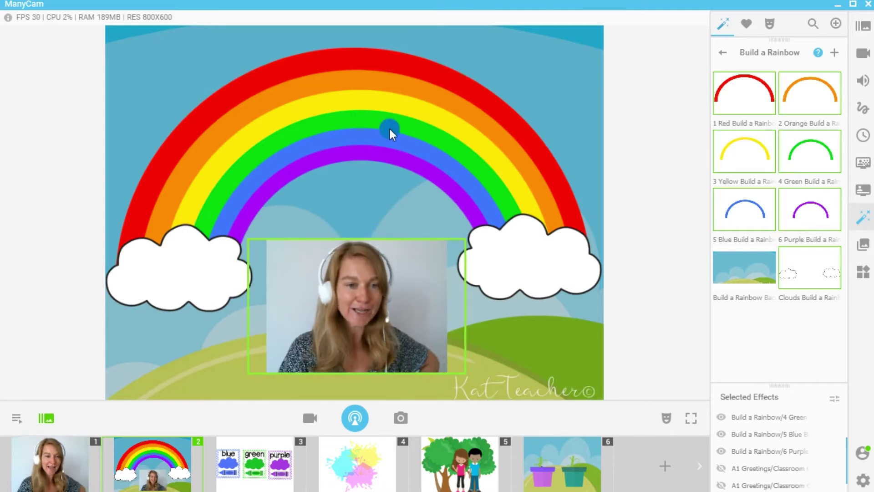
# - Remove the clouds and all six colored arcs from the rainbow scene, leaving the background and webcam picture
pyautogui.click(827, 269)
pyautogui.click(758, 129)
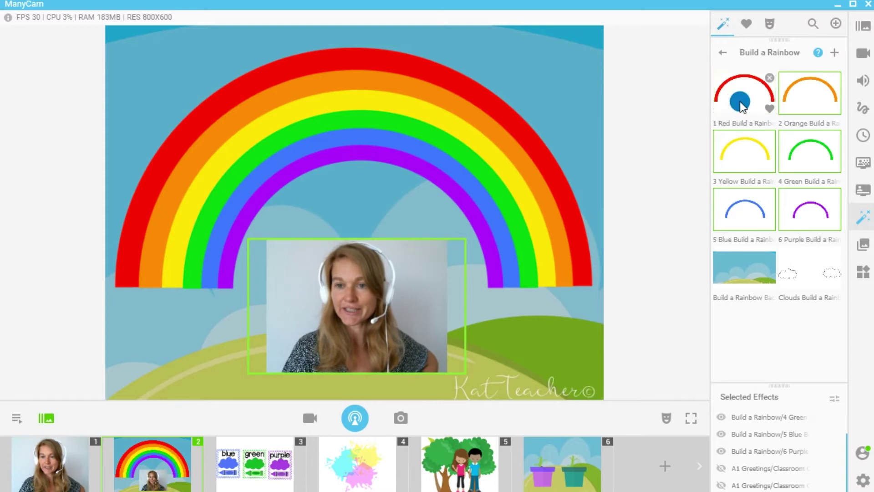
pyautogui.click(741, 106)
pyautogui.click(775, 154)
pyautogui.click(757, 150)
pyautogui.click(802, 151)
pyautogui.click(755, 199)
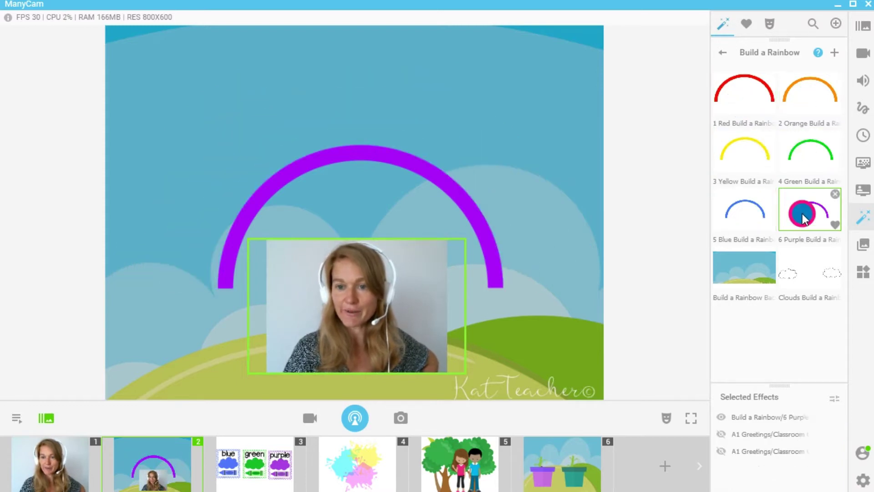
pyautogui.click(796, 200)
# - Apply all six rainbow arcs to the scene again, building from the inner purple arc out to red
pyautogui.click(799, 214)
pyautogui.click(749, 207)
pyautogui.click(801, 155)
pyautogui.click(750, 155)
pyautogui.click(752, 95)
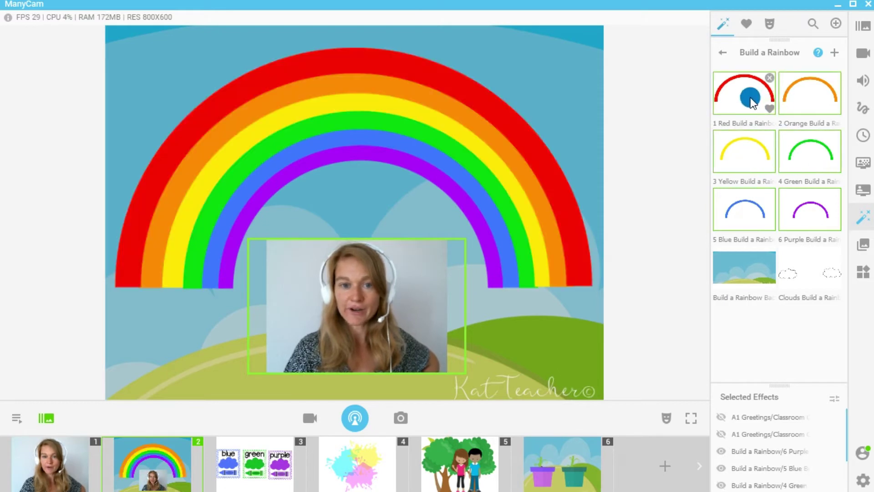
# - Clear the purple, blue, yellow, green, red and orange arcs from the scene
pyautogui.click(789, 205)
pyautogui.click(754, 200)
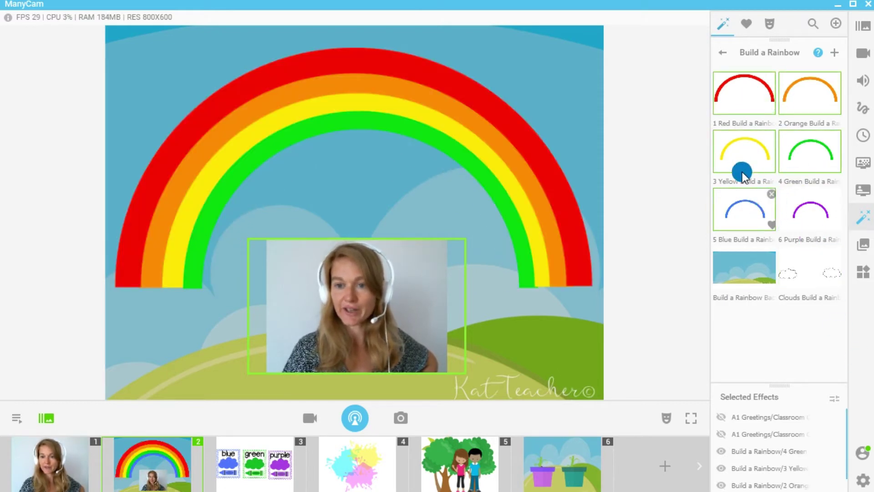
pyautogui.click(747, 150)
pyautogui.click(800, 146)
pyautogui.click(756, 99)
pyautogui.click(795, 107)
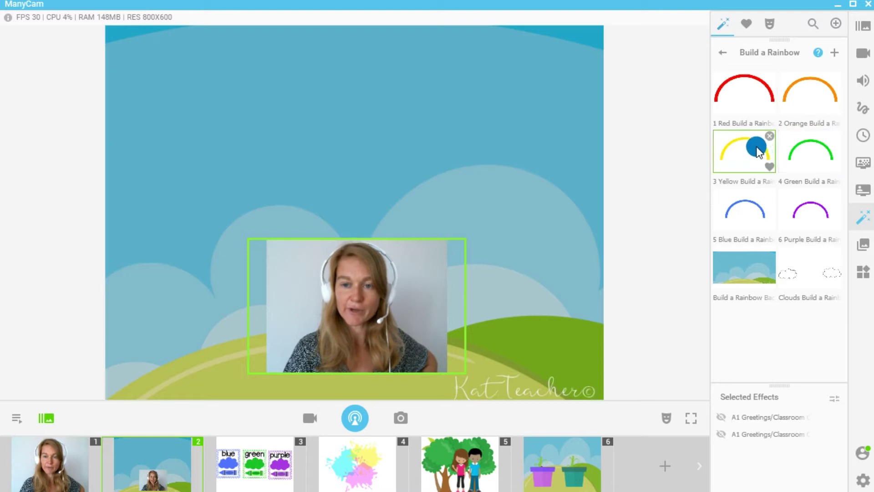
# - Add only the 1 Red and 2 Orange arcs to the rainbow scene
pyautogui.click(751, 101)
pyautogui.click(809, 102)
pyautogui.moveTo(496, 177); pyautogui.dragTo(485, 144)
pyautogui.moveTo(449, 94)
pyautogui.mouseDown()
pyautogui.moveTo(461, 92)
pyautogui.moveTo(445, 98)
pyautogui.moveTo(450, 91)
pyautogui.mouseUp()
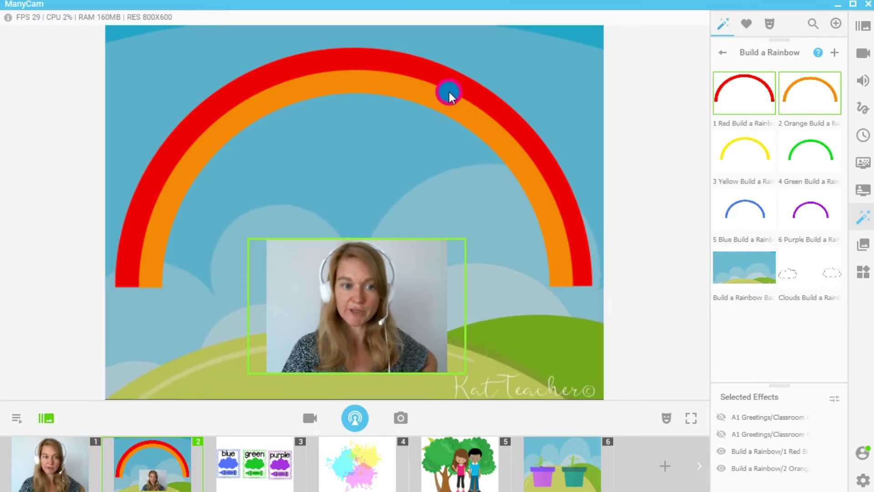
# - Take the red and orange arcs off the rainbow scene
pyautogui.click(750, 101)
pyautogui.click(791, 92)
pyautogui.click(281, 471)
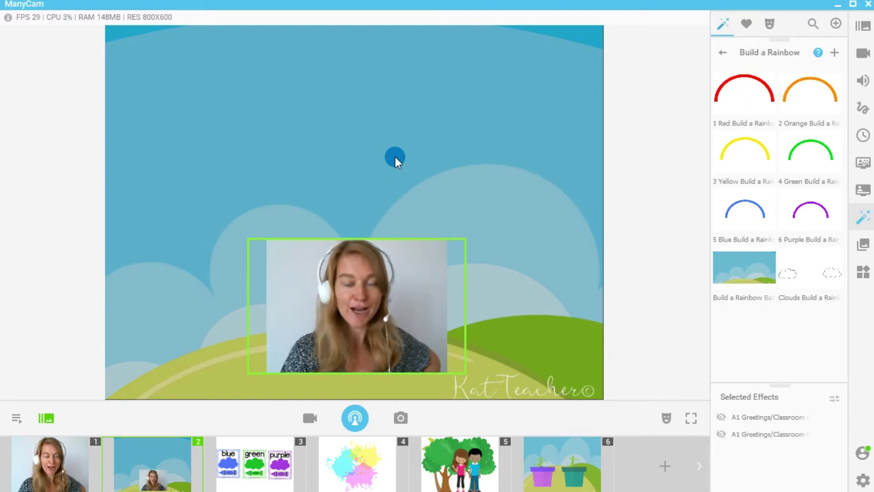
# - Open the effects library for the full-screen webcam preset
pyautogui.moveTo(42, 475)
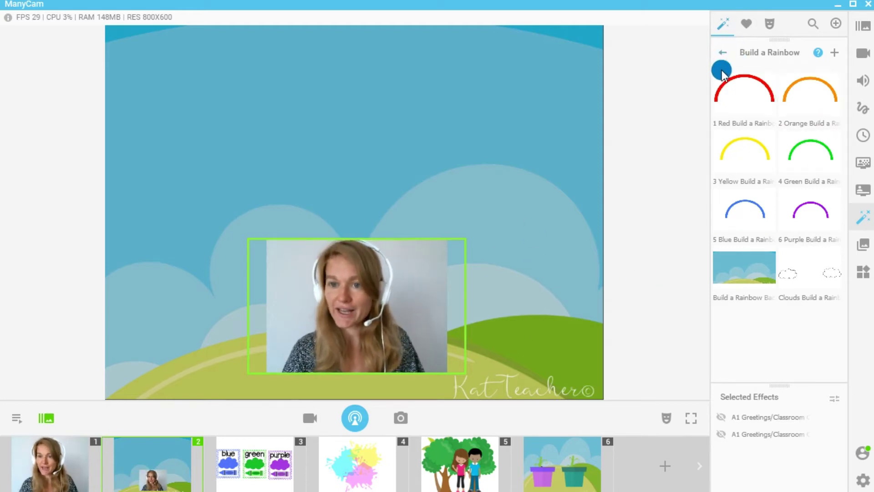
pyautogui.moveTo(808, 197)
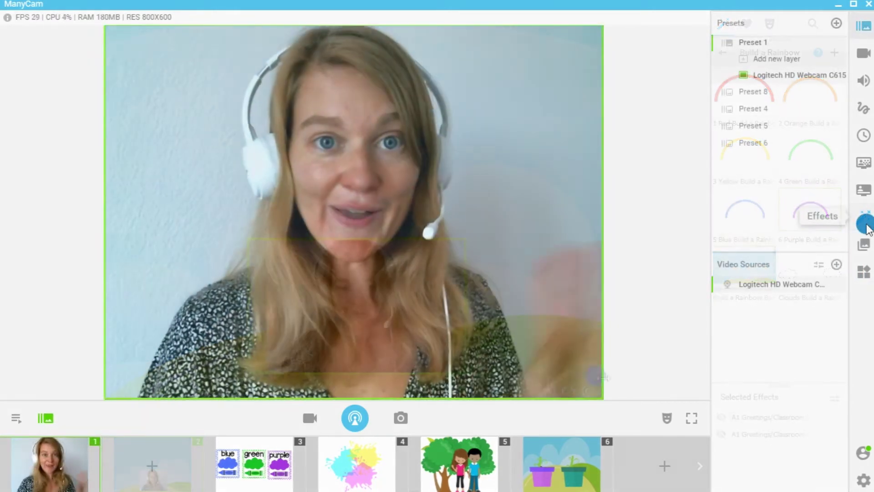
pyautogui.click(865, 220)
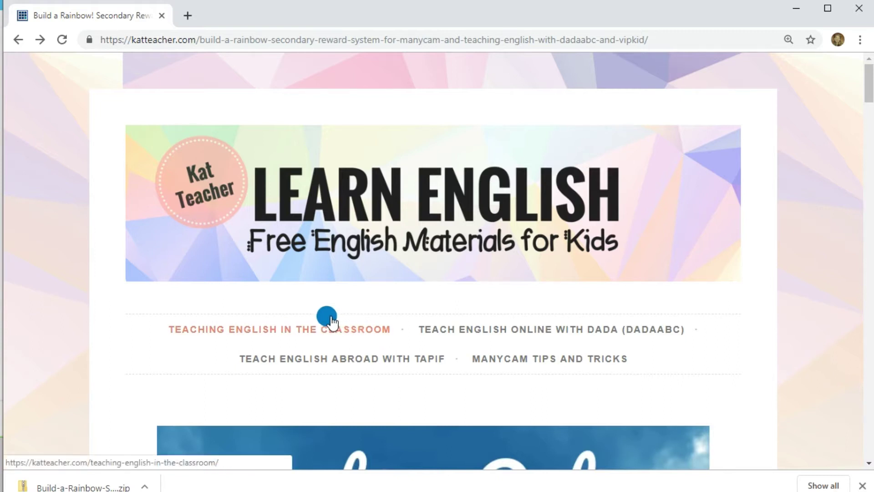
# - Look through the Build a Rainbow web page for its sample images, effects, MCV zip download and PNG background
pyautogui.scroll(-14, 444, 264)
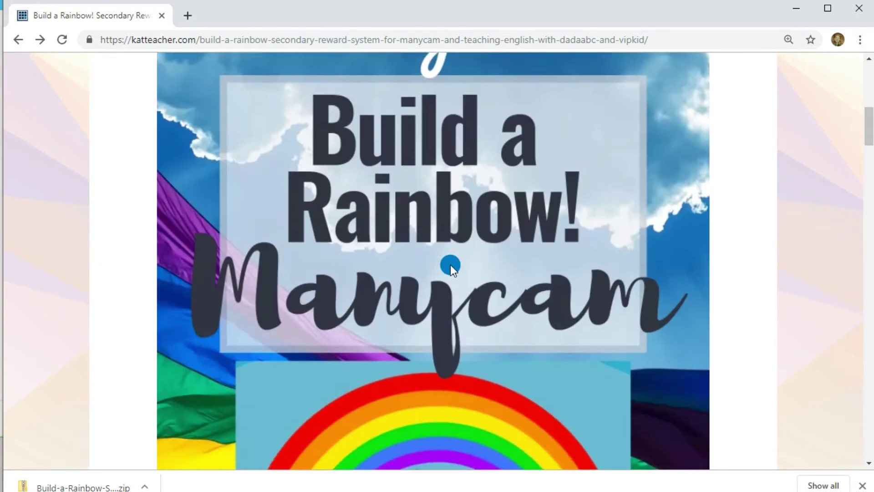
pyautogui.scroll(-3, 450, 265)
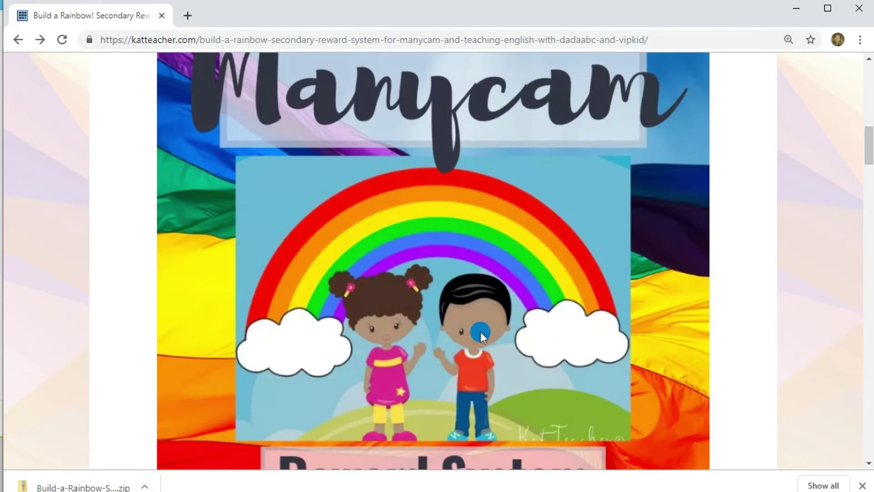
pyautogui.scroll(-15, 480, 332)
pyautogui.scroll(-20, 487, 319)
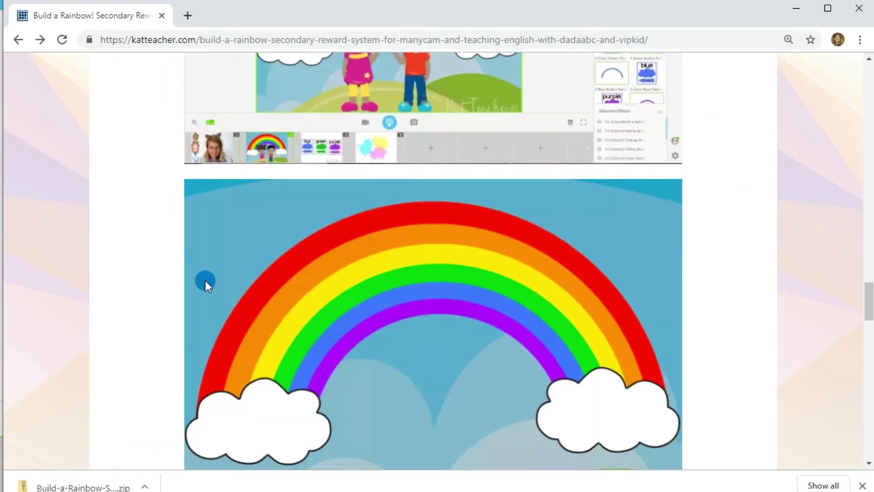
pyautogui.scroll(-8, 578, 384)
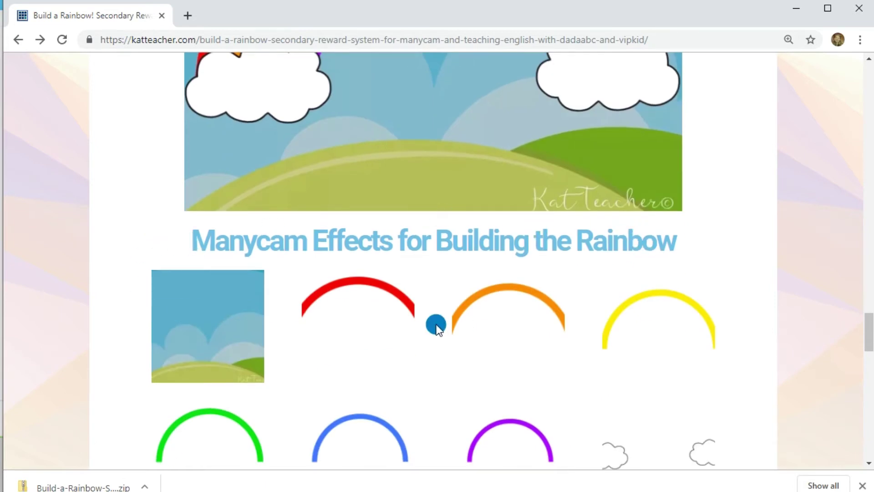
pyautogui.scroll(-3, 436, 328)
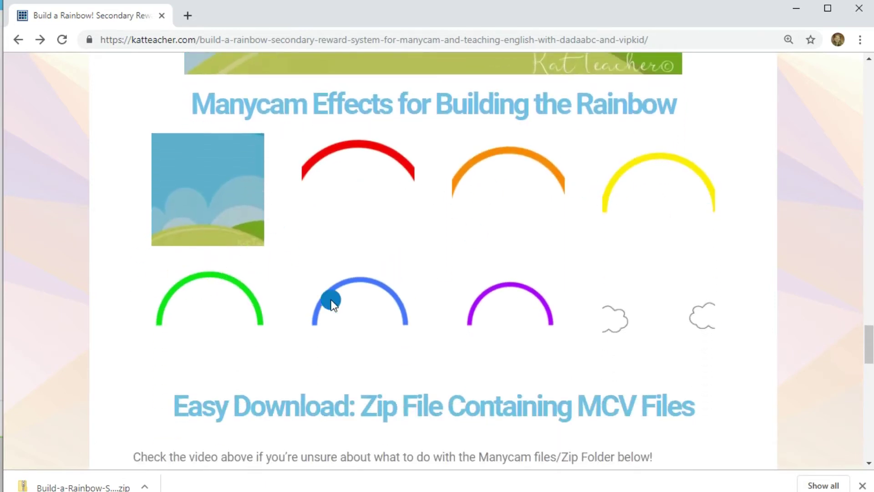
pyautogui.scroll(-9, 286, 187)
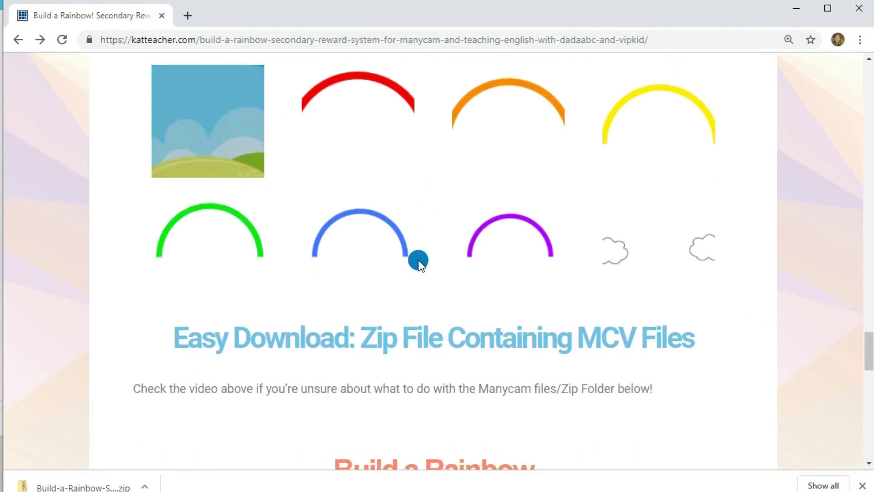
pyautogui.scroll(-2, 449, 289)
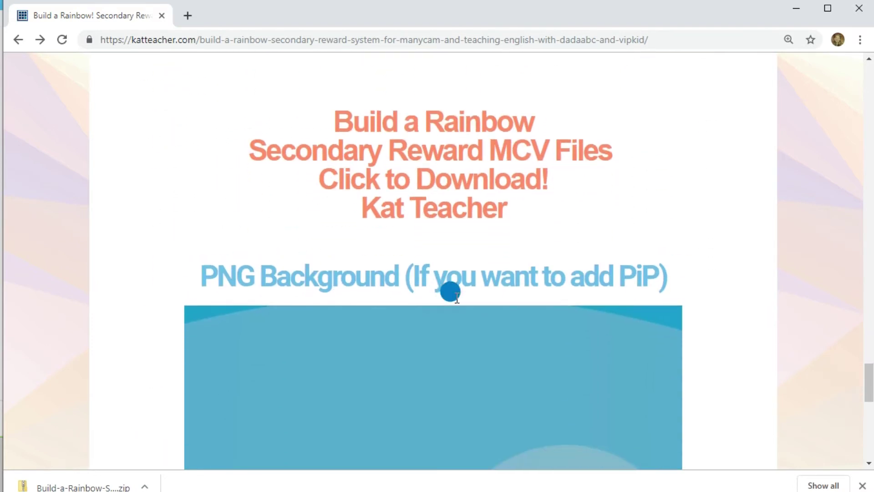
pyautogui.scroll(-5, 437, 300)
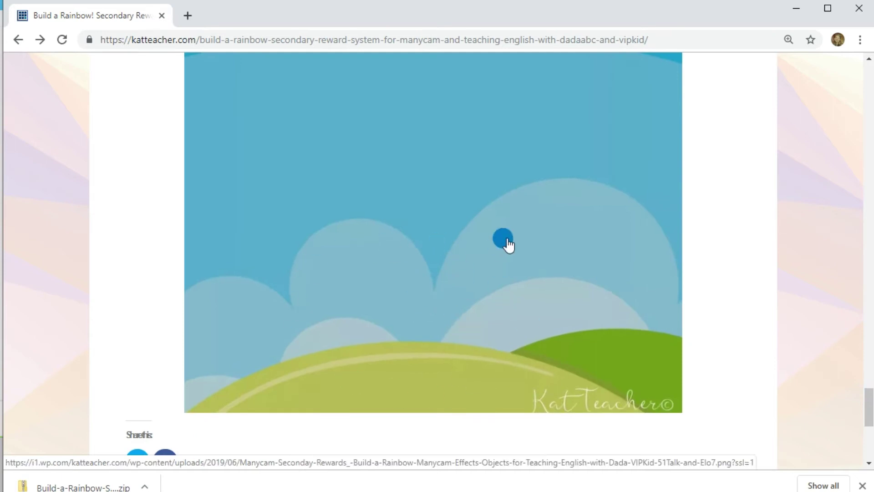
# - Enlarge the PNG rainbow background, save it to the Downloads folder under its suggested name, and close the enlarged view
pyautogui.click(511, 230)
pyautogui.rightClick(538, 227)
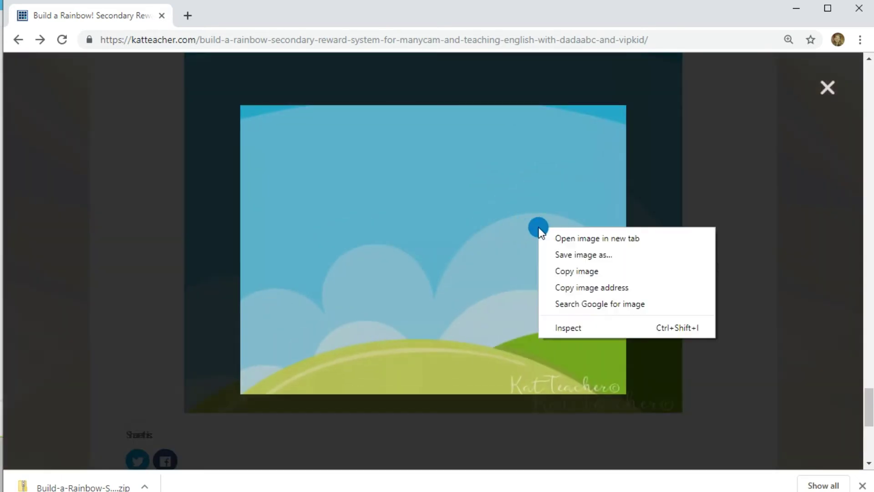
pyautogui.click(592, 254)
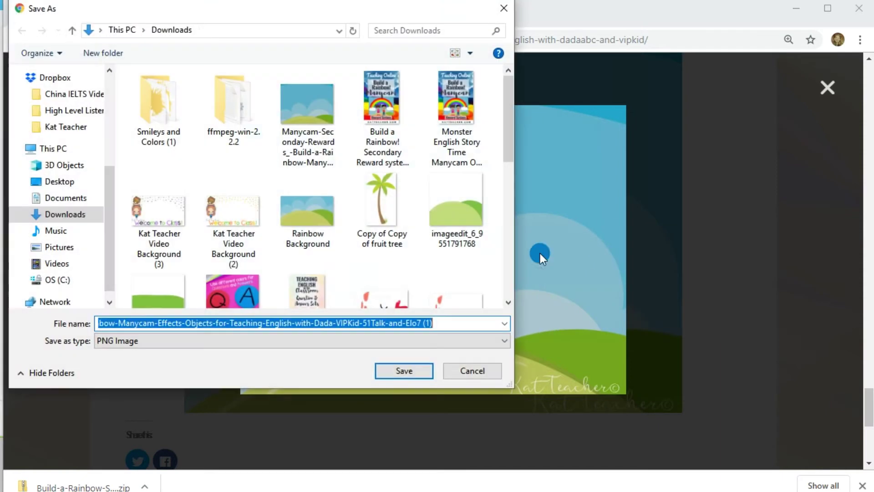
pyautogui.click(420, 364)
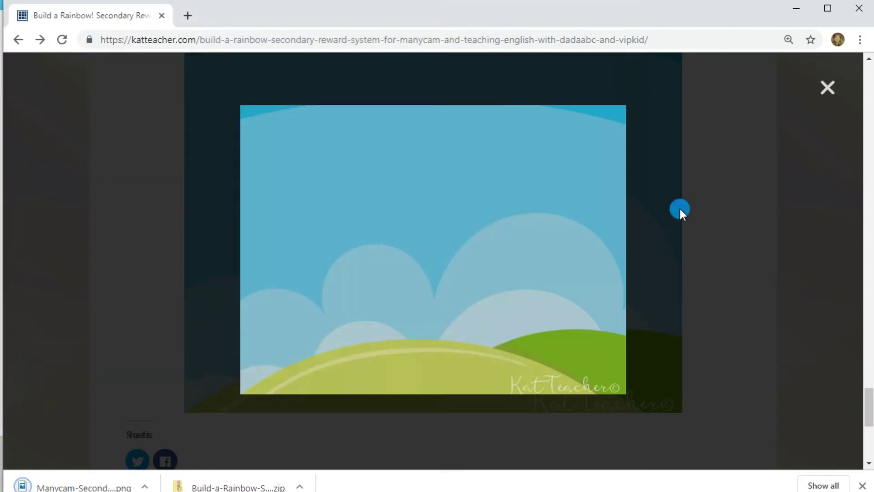
pyautogui.click(827, 92)
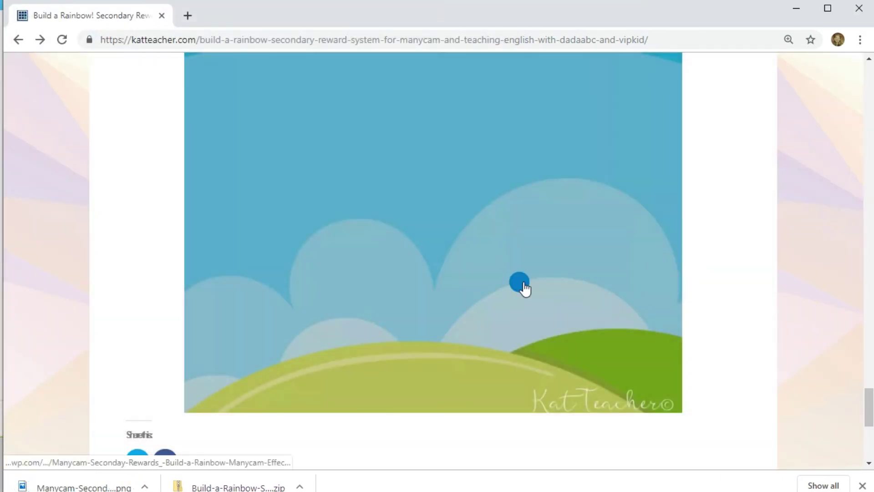
# - Download the Build a Rainbow Secondary Reward zip from the web page and open the folder inside it
pyautogui.scroll(10, 364, 354)
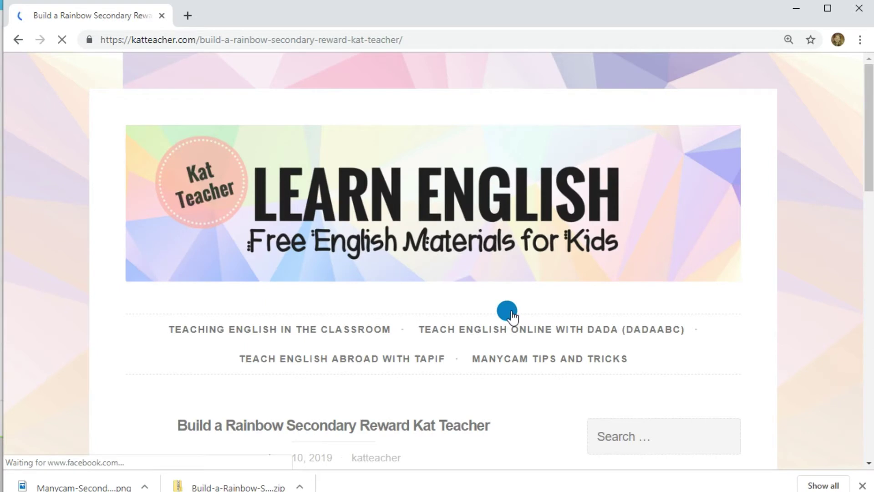
pyautogui.scroll(-4, 295, 337)
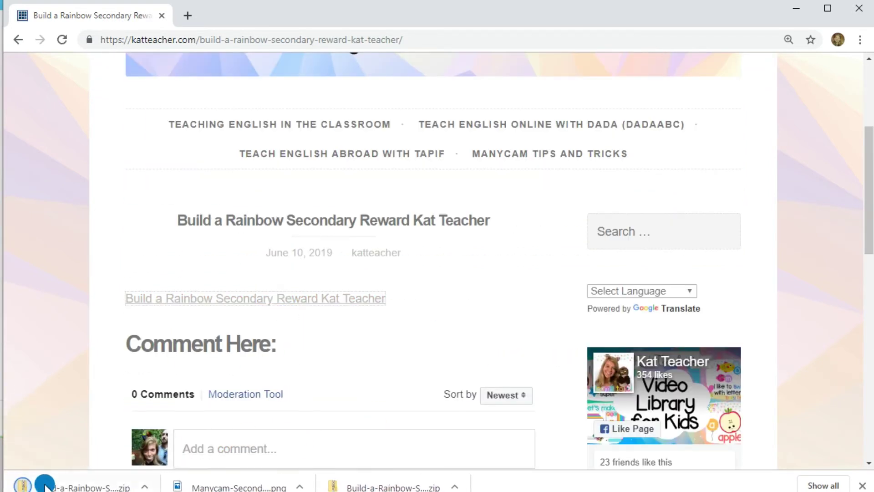
pyautogui.click(87, 484)
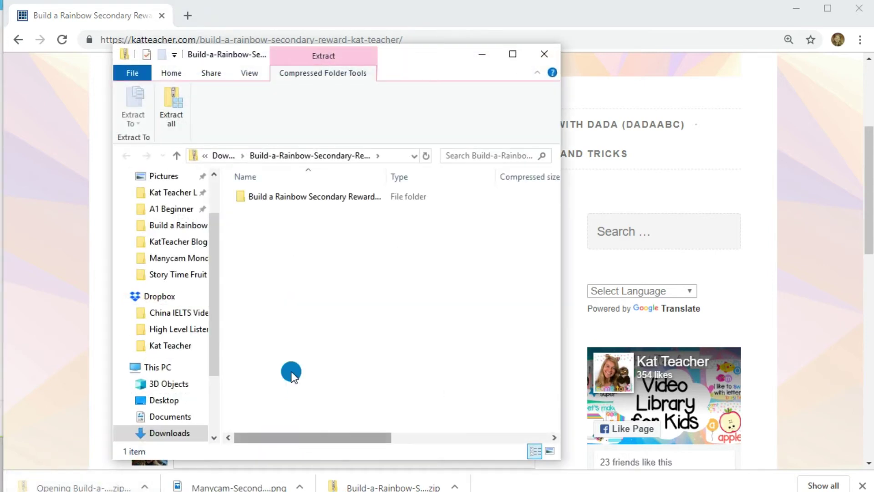
pyautogui.doubleClick(284, 200)
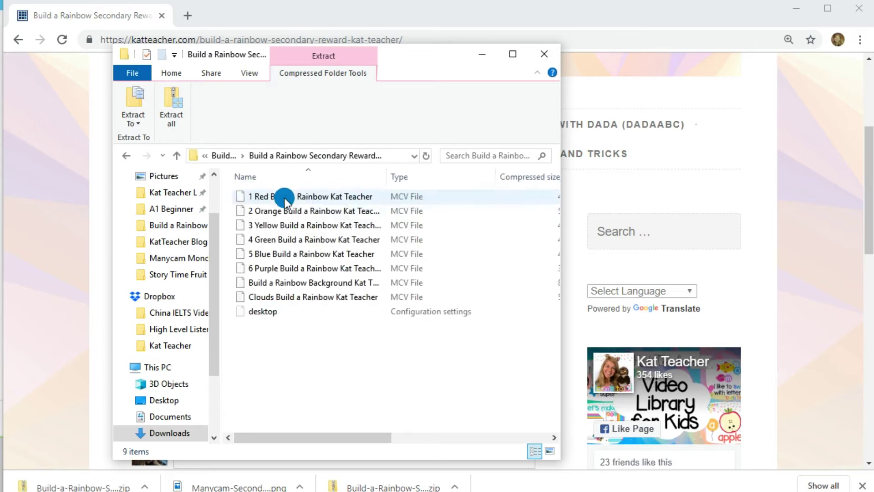
# - Open the eight Build a Rainbow MCV files in ManyCam and go to the Unordered effects folder
pyautogui.moveTo(231, 196); pyautogui.dragTo(313, 296)
pyautogui.rightClick(287, 250)
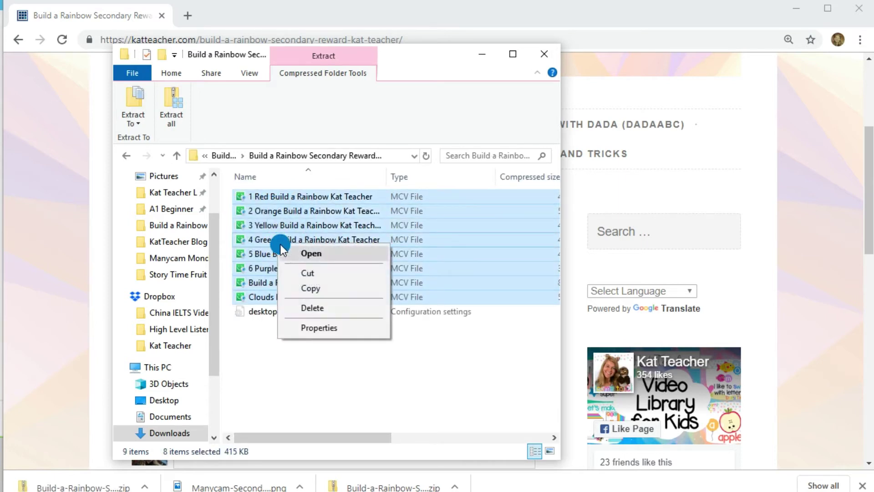
pyautogui.click(289, 253)
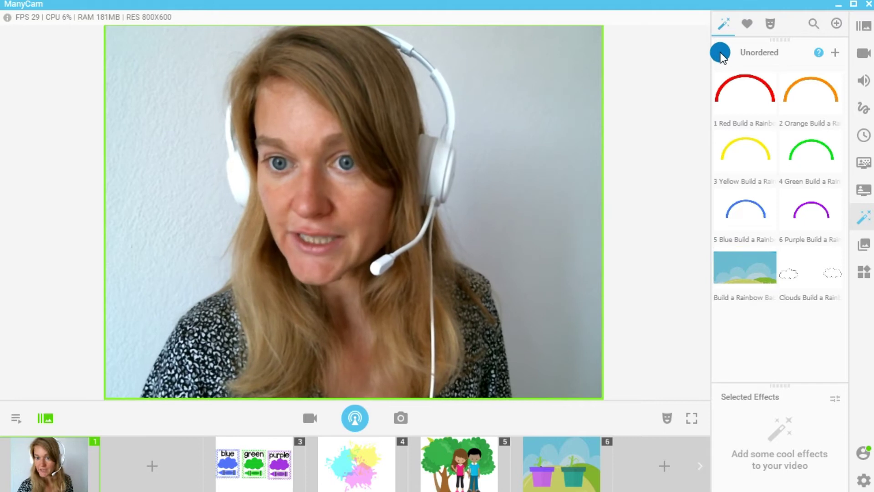
pyautogui.click(721, 52)
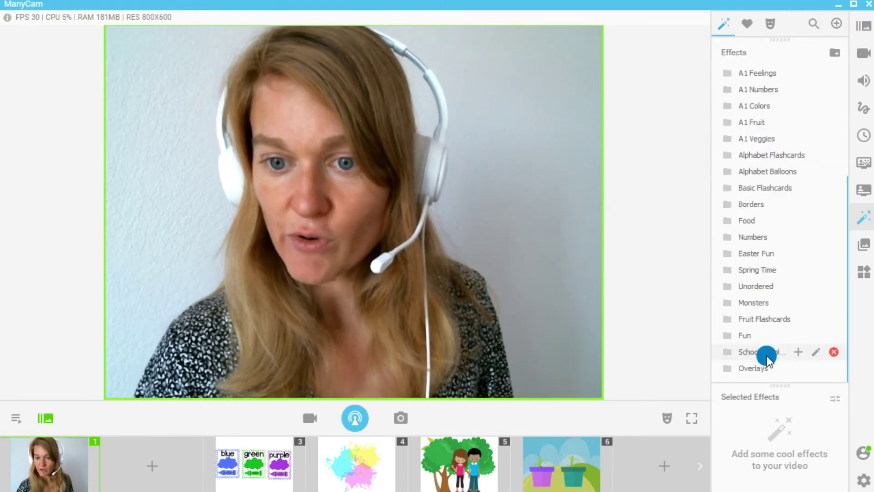
pyautogui.click(766, 281)
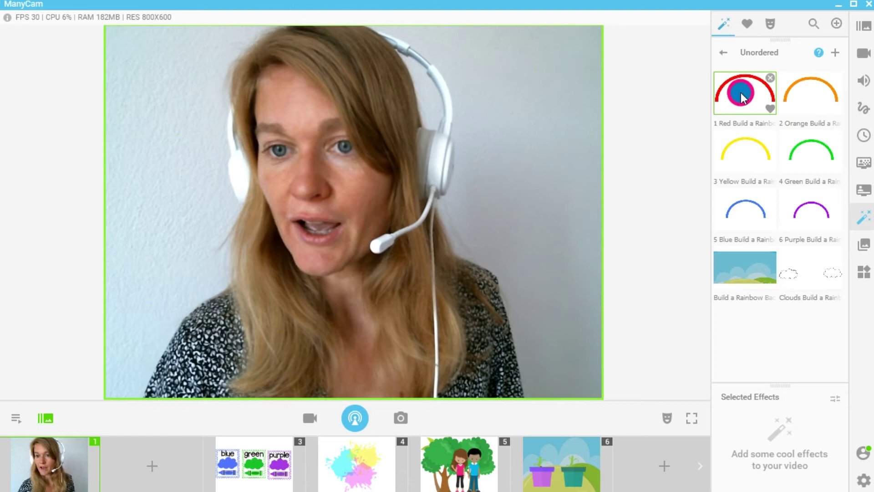
# - Apply the red, orange, yellow, green, blue and purple arcs plus the clouds over the full-screen webcam
pyautogui.click(740, 91)
pyautogui.click(796, 94)
pyautogui.click(758, 150)
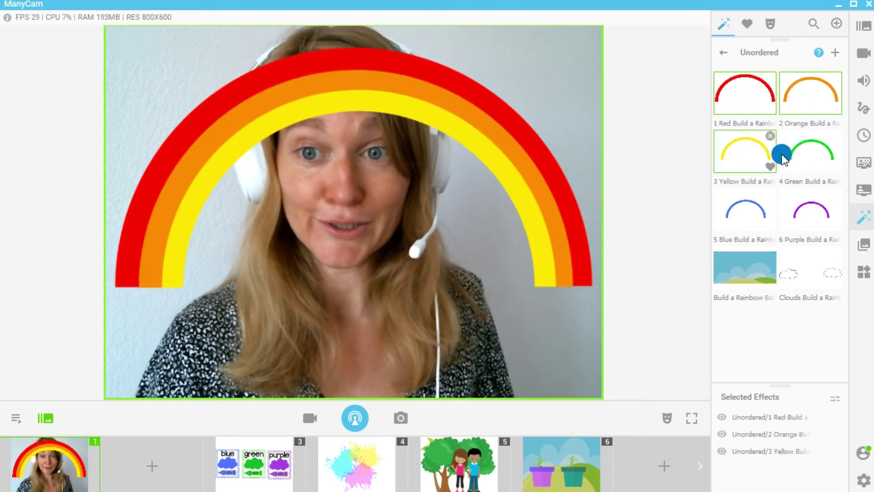
pyautogui.click(802, 155)
pyautogui.click(758, 209)
pyautogui.click(810, 209)
pyautogui.click(810, 273)
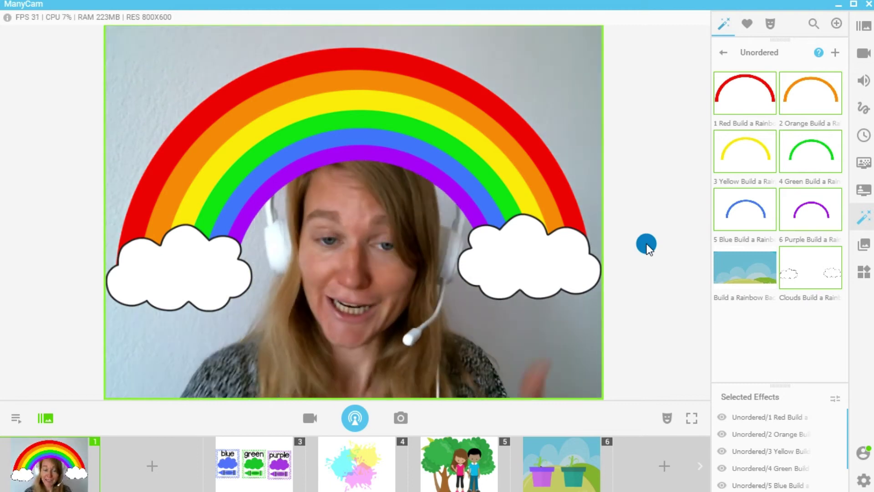
pyautogui.moveTo(833, 283)
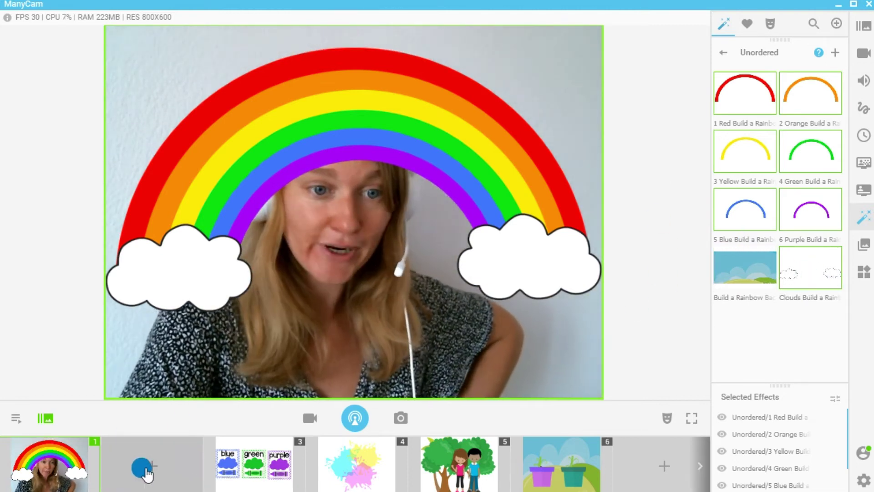
# - Set the second preset's source to the Manycam-Seconday-Rewards_-Build-a-Rainbow background image from the Downloads folder
pyautogui.click(143, 463)
pyautogui.click(180, 209)
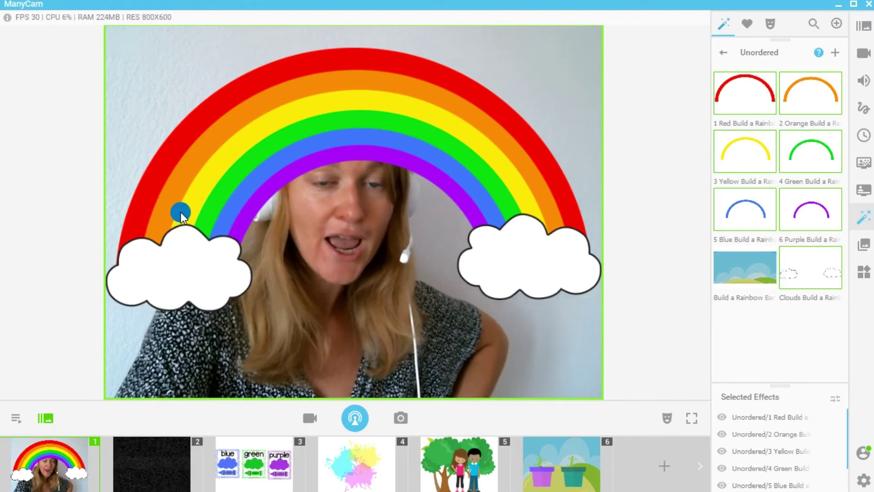
pyautogui.click(155, 452)
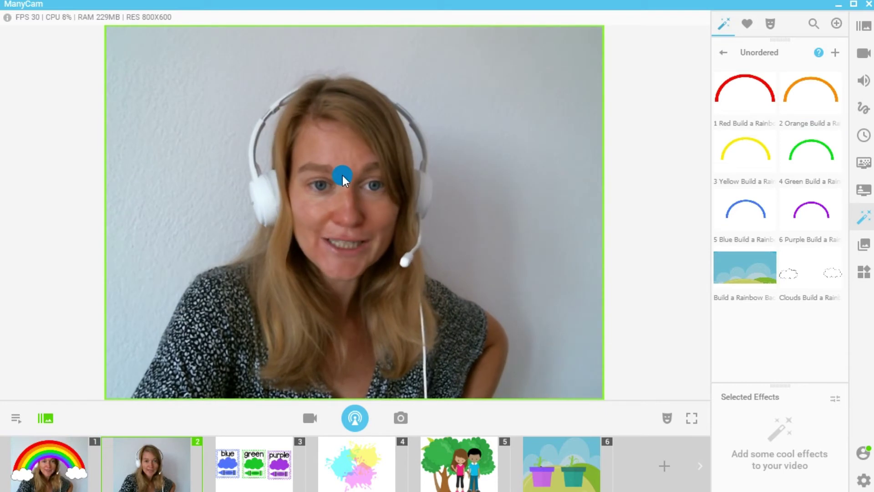
pyautogui.click(287, 176)
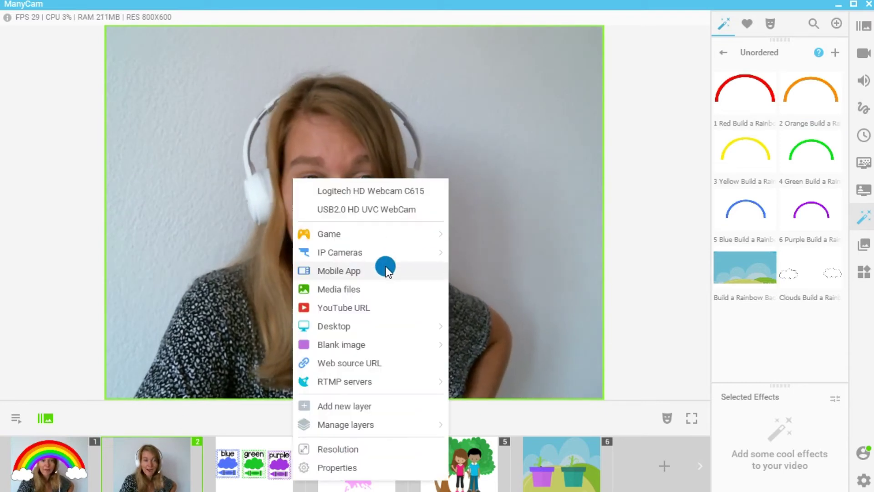
pyautogui.click(348, 288)
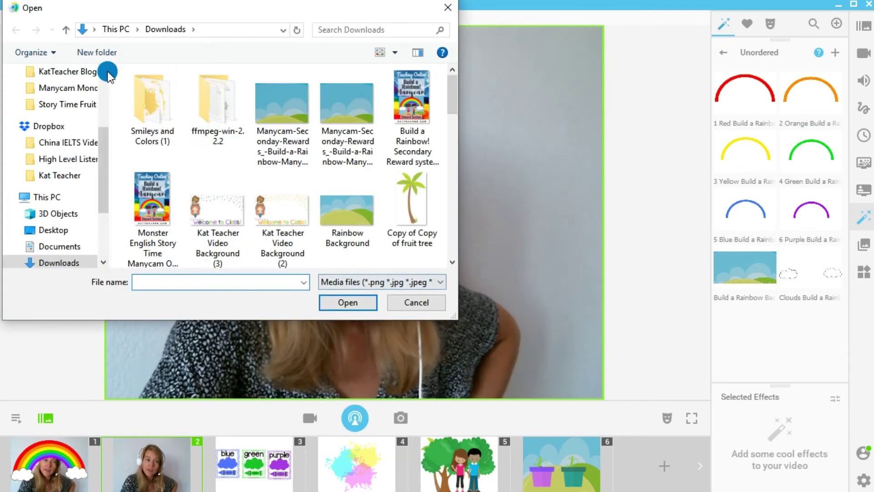
pyautogui.click(255, 137)
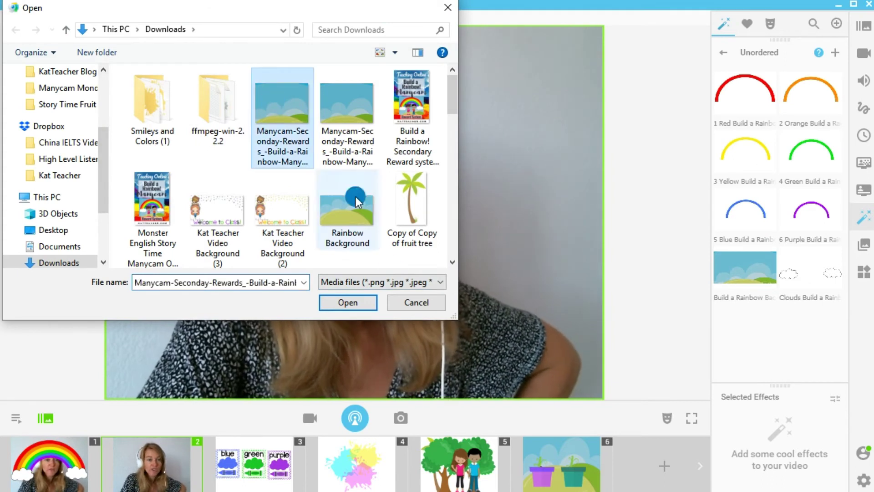
pyautogui.click(357, 304)
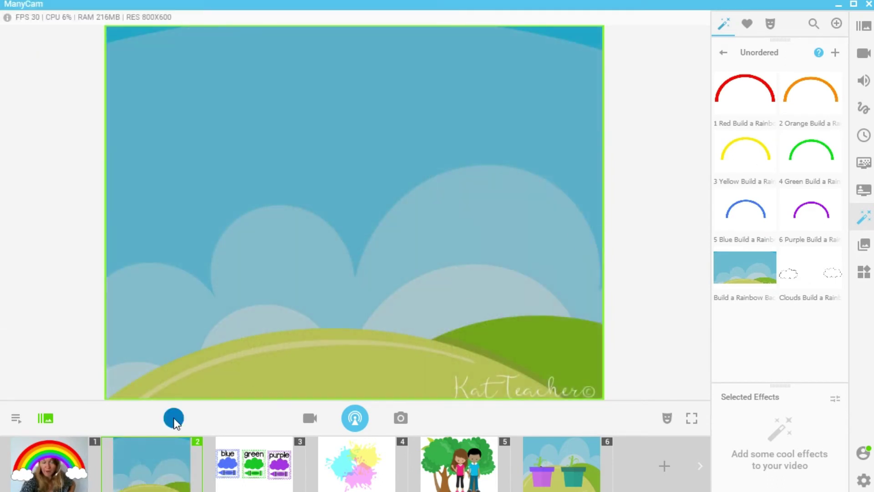
# - Compare the full-screen webcam preset with the second preset and return to the rainbow background
pyautogui.click(63, 454)
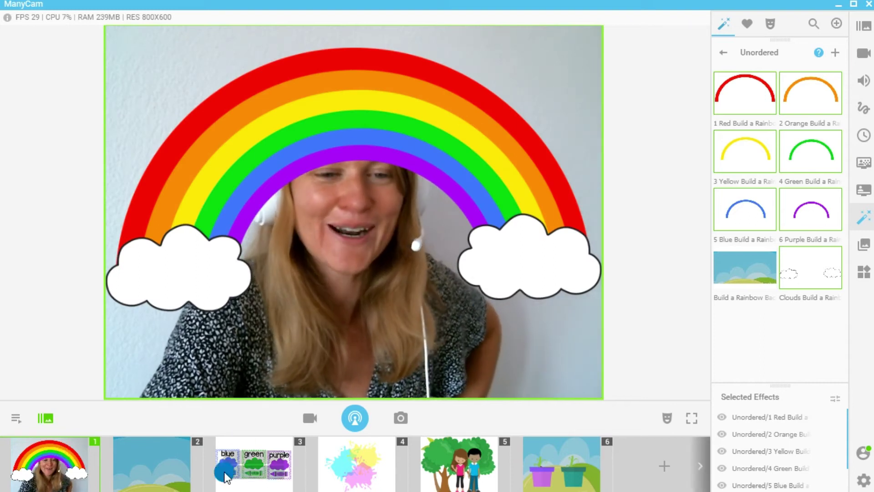
pyautogui.click(136, 457)
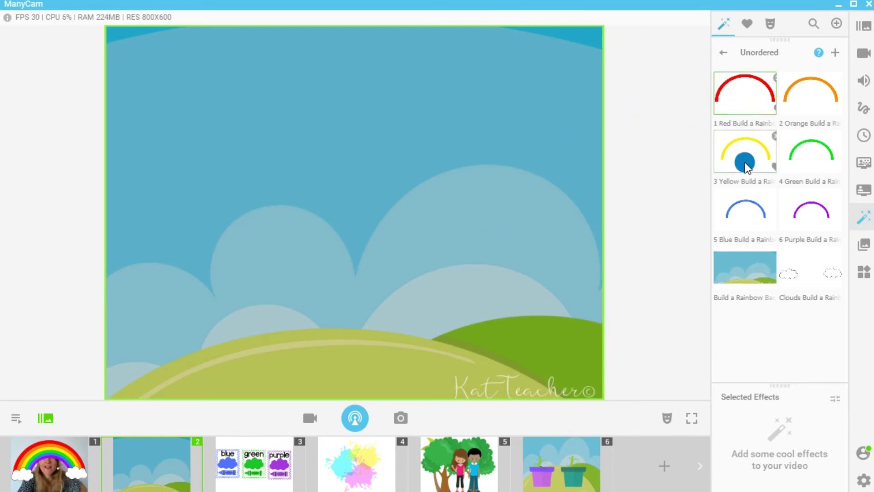
pyautogui.moveTo(279, 184)
pyautogui.mouseDown()
pyautogui.moveTo(244, 107)
pyautogui.moveTo(141, 105)
pyautogui.moveTo(172, 174)
pyautogui.moveTo(281, 184)
pyautogui.mouseUp()
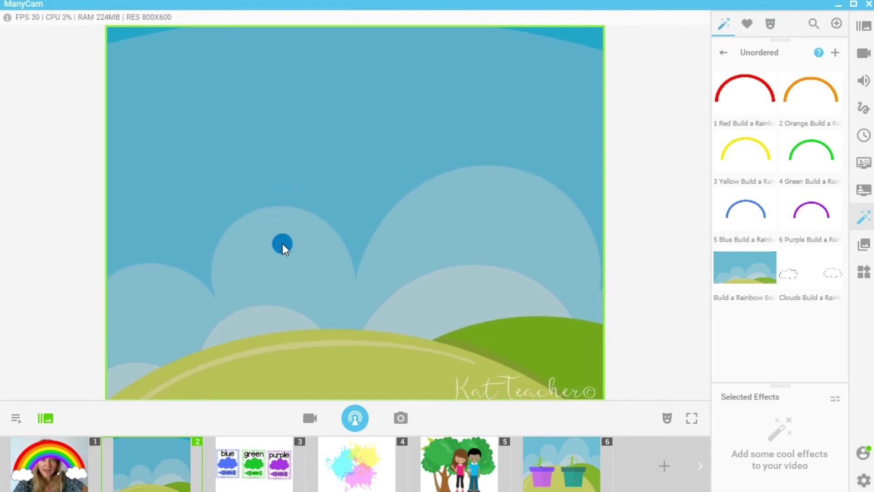
# - Try adding a new layer over the background image and applying the Build a Rainbow background effect
pyautogui.rightClick(282, 245)
pyautogui.click(351, 474)
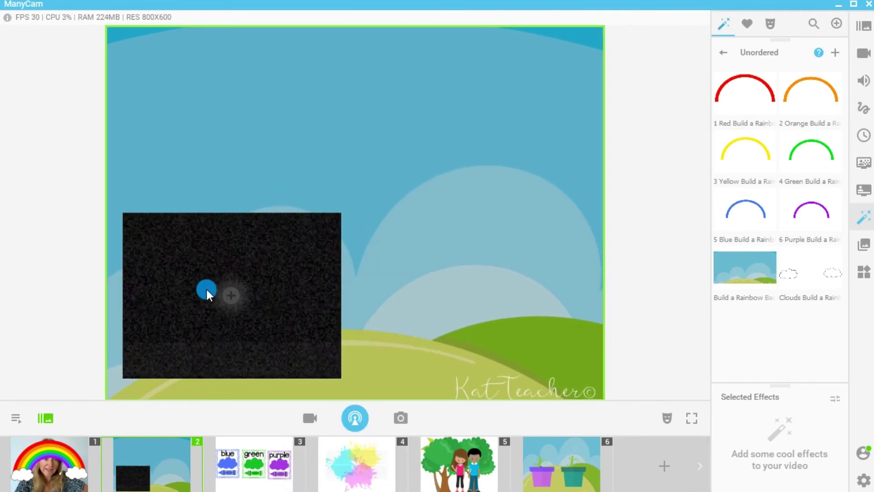
pyautogui.click(752, 277)
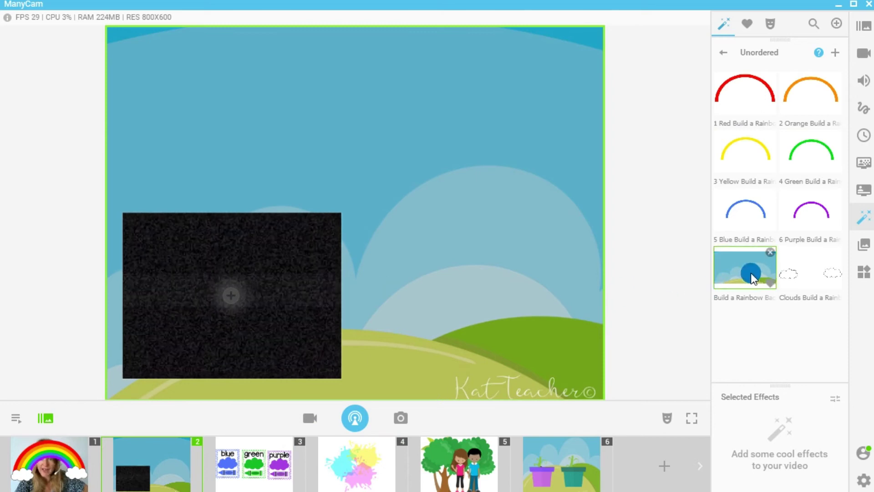
pyautogui.moveTo(226, 110); pyautogui.dragTo(206, 267)
pyautogui.moveTo(259, 123); pyautogui.dragTo(285, 59)
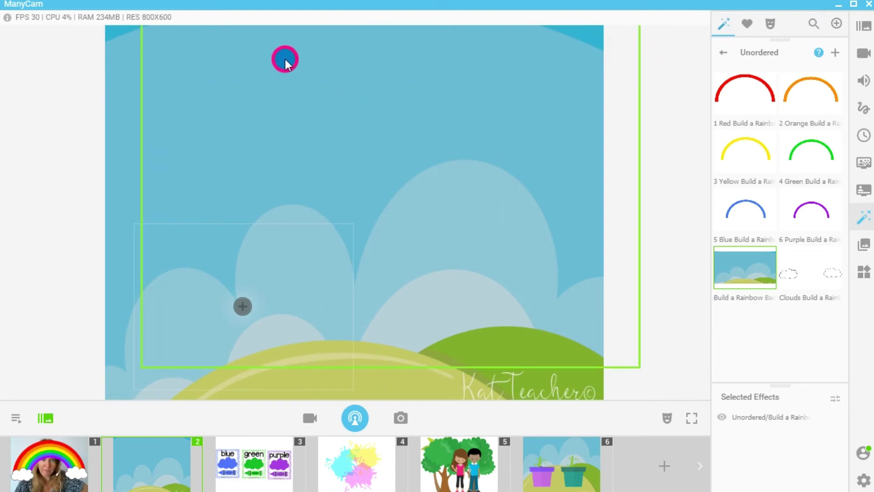
# - Try the red, orange and yellow arcs over the background effect and remove the orange and yellow ones again
pyautogui.click(731, 61)
pyautogui.click(783, 89)
pyautogui.click(765, 140)
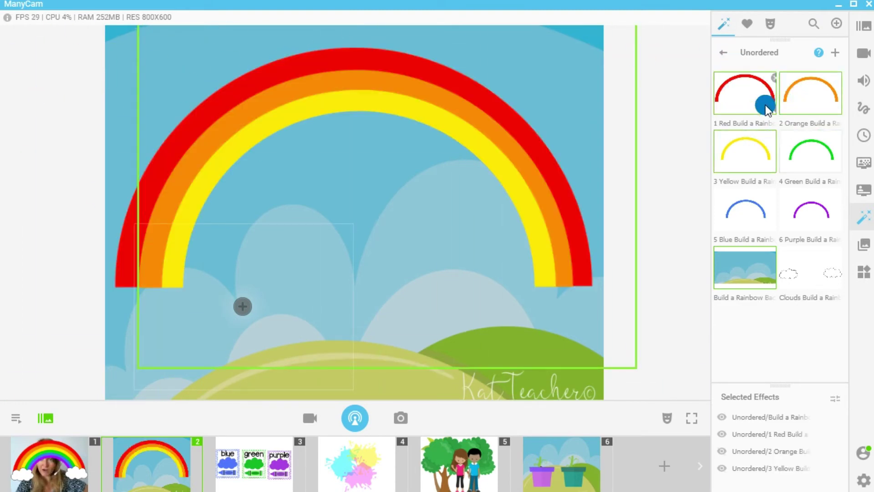
pyautogui.click(807, 95)
pyautogui.click(756, 151)
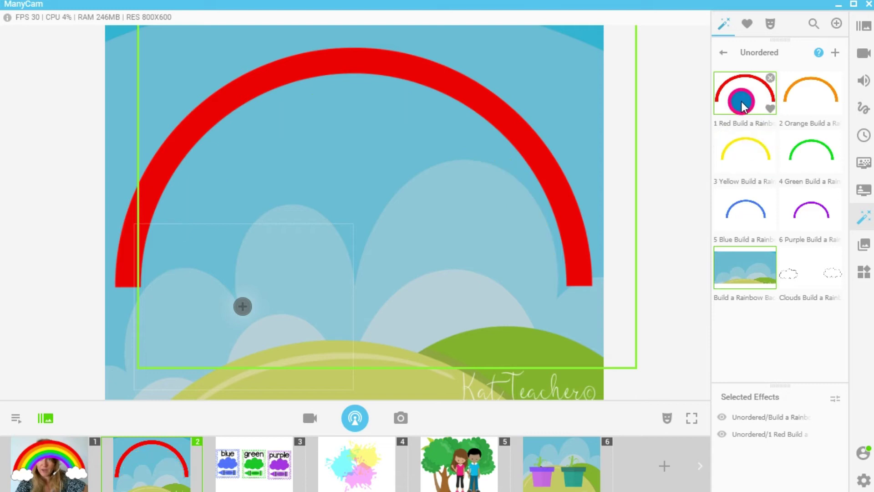
# - Remove the red arc, the background effect and the extra layer from the second preset
pyautogui.click(742, 91)
pyautogui.click(752, 269)
pyautogui.moveTo(431, 220); pyautogui.dragTo(381, 152)
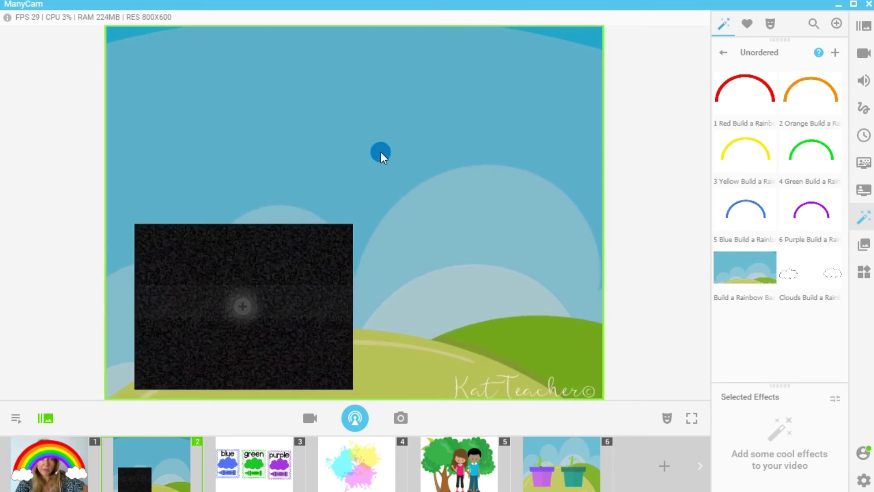
pyautogui.rightClick(285, 276)
pyautogui.click(326, 255)
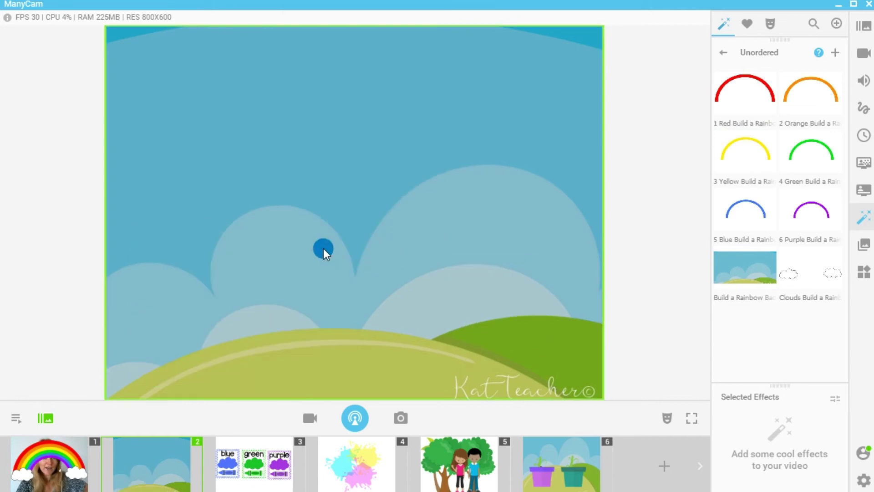
# - Add a new layer to the second preset, shrink it near the lower middle, and show the Logitech HD Webcam C615 in it
pyautogui.click(394, 255)
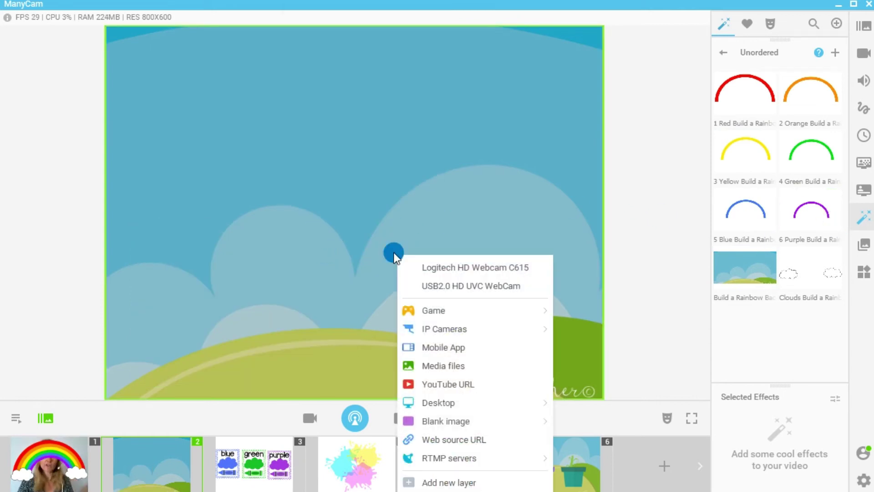
pyautogui.click(472, 482)
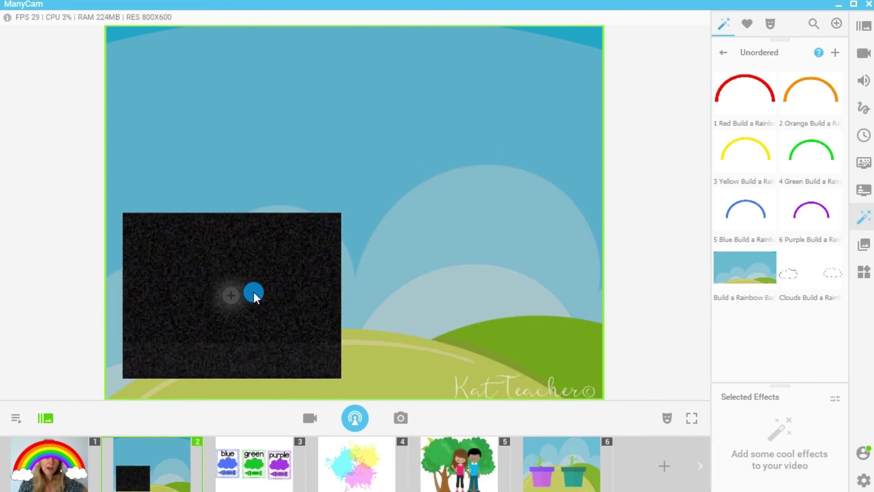
pyautogui.moveTo(201, 328); pyautogui.dragTo(333, 340)
pyautogui.moveTo(465, 224); pyautogui.dragTo(407, 305)
pyautogui.rightClick(357, 308)
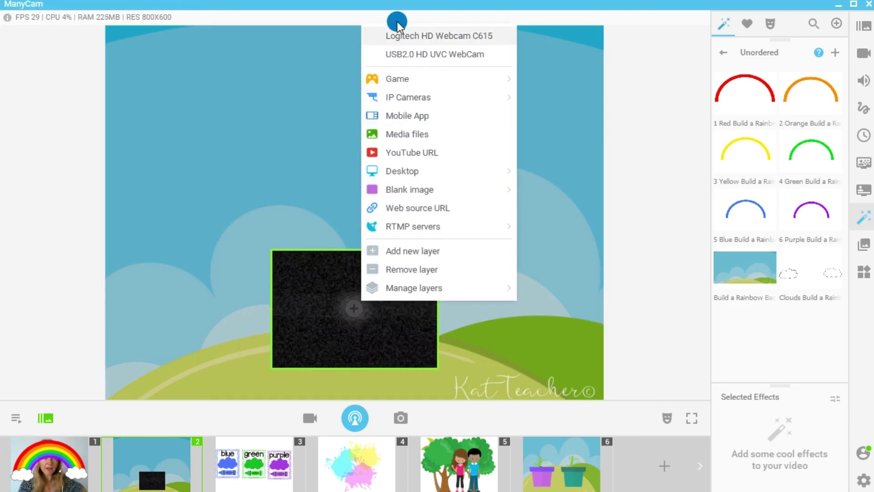
pyautogui.click(403, 32)
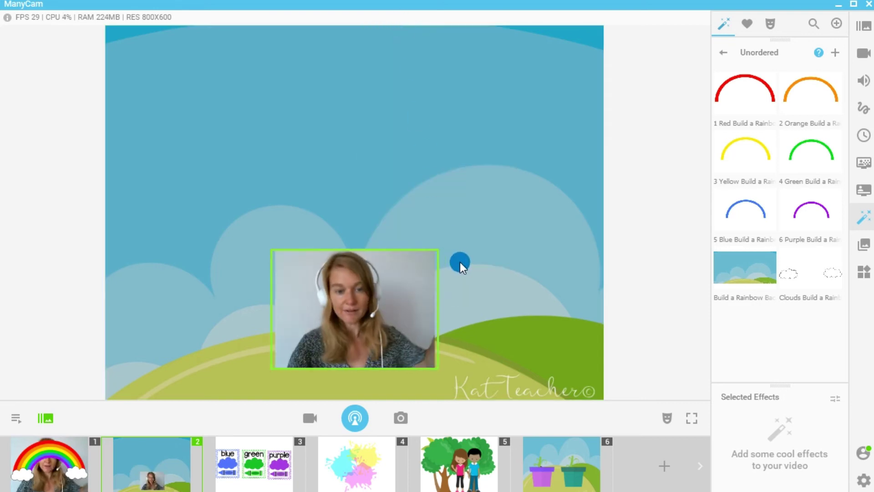
# - Apply the red and orange rainbow arcs to the second preset
pyautogui.click(730, 100)
pyautogui.click(790, 93)
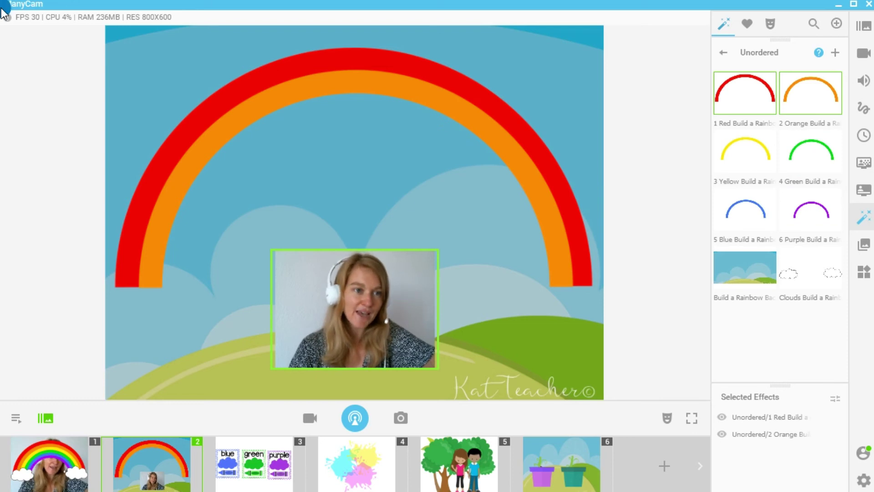
# - Add another small layer under the rainbow and shift the webcam layer so the two sit side by side
pyautogui.click(405, 321)
pyautogui.click(454, 235)
pyautogui.moveTo(120, 214); pyautogui.dragTo(191, 270)
pyautogui.moveTo(381, 308); pyautogui.dragTo(469, 317)
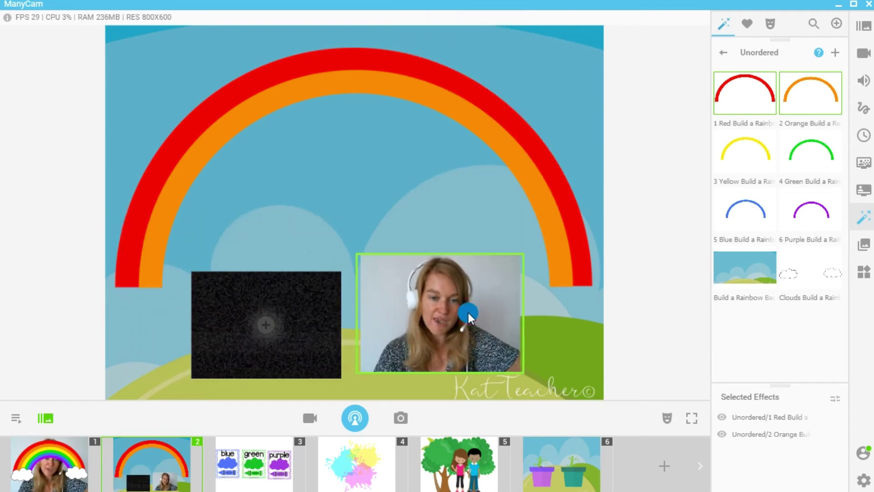
# - Set the empty layer to show a custom desktop area of 320 x 240 at the desktop's upper-left corner
pyautogui.click(268, 323)
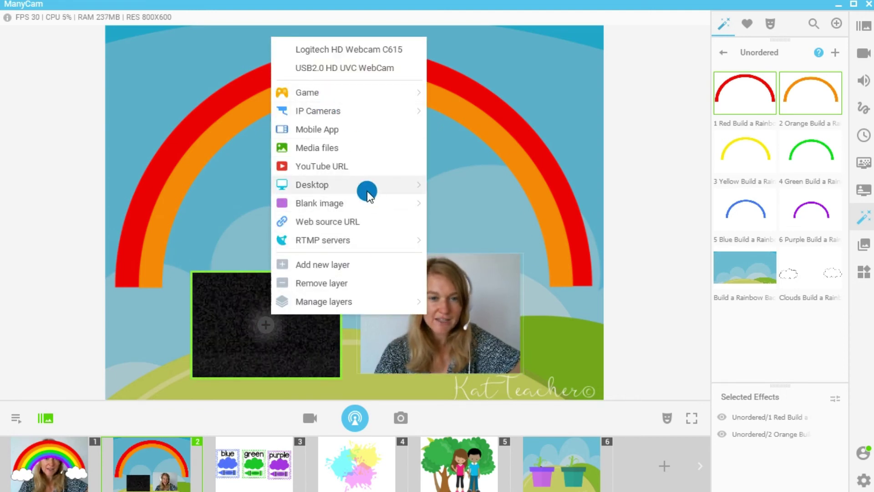
pyautogui.moveTo(363, 184)
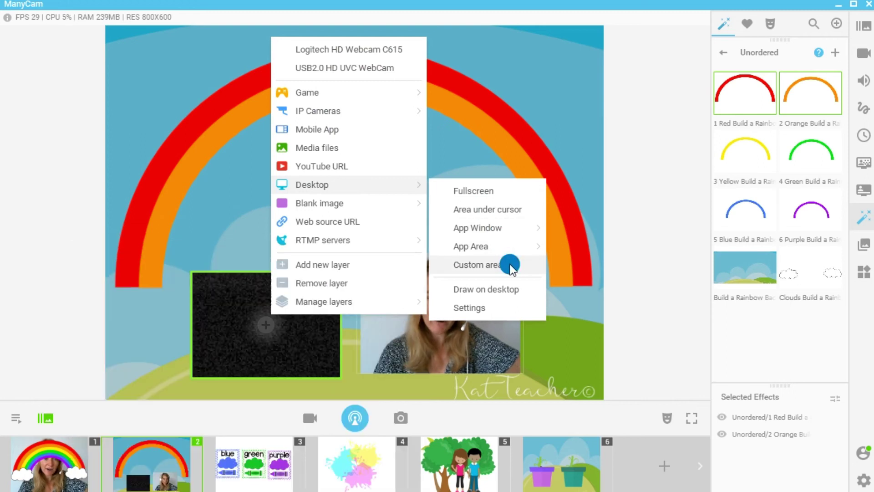
pyautogui.click(510, 264)
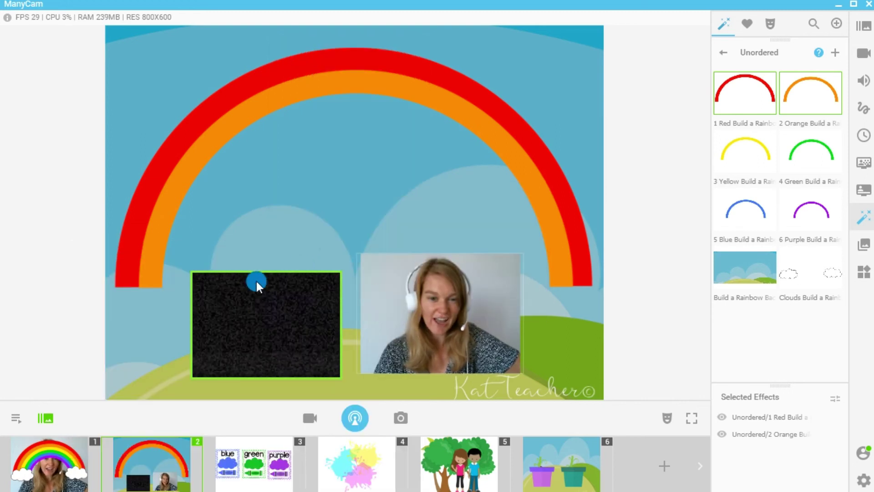
pyautogui.moveTo(600, 161); pyautogui.dragTo(114, 11)
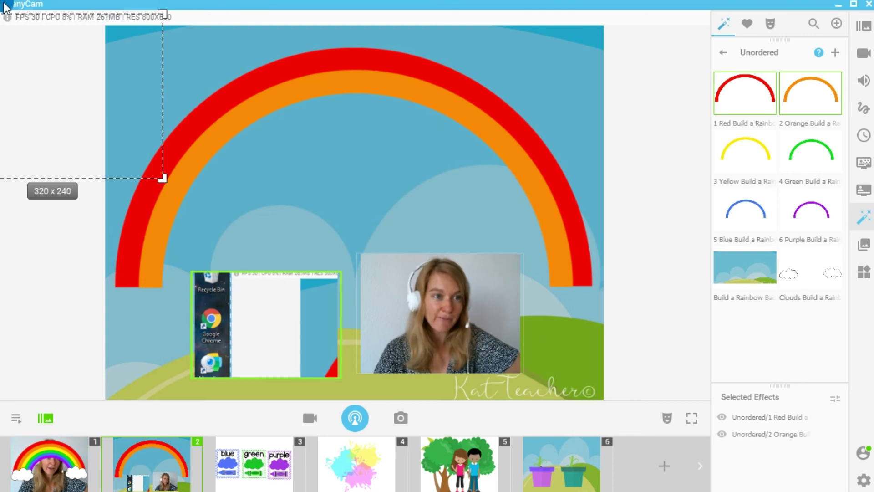
# - Move the ManyCam window clear of the captured desktop area, and slightly enlarge the desktop layer with the webcam aligned beside it
pyautogui.moveTo(4, 4); pyautogui.dragTo(178, 14)
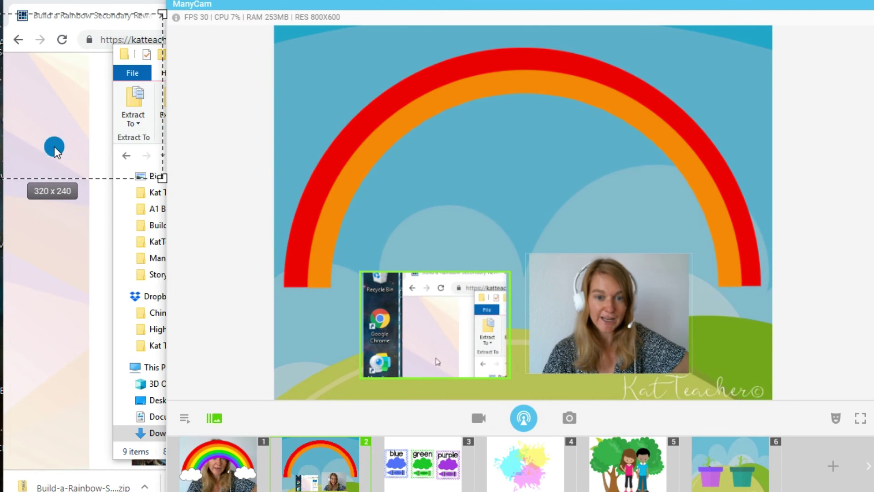
pyautogui.moveTo(357, 268); pyautogui.dragTo(341, 254)
pyautogui.moveTo(585, 293); pyautogui.dragTo(583, 305)
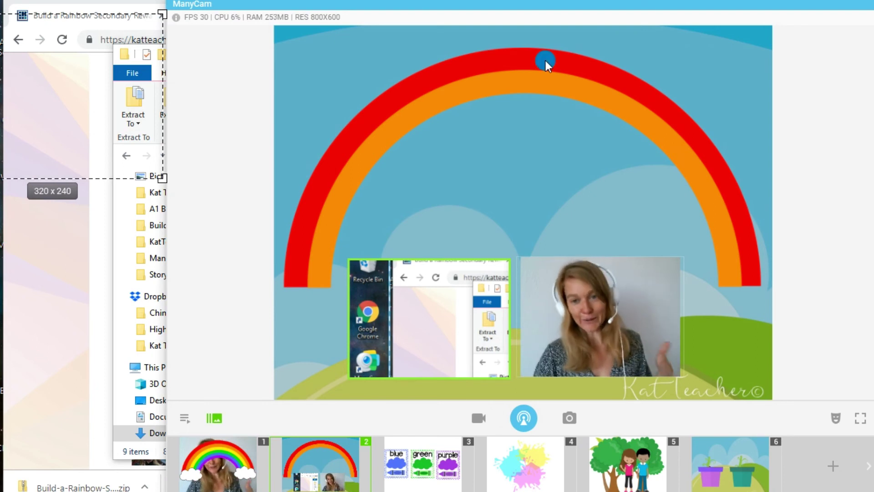
# - Apply the yellow, green, blue and purple arcs plus the clouds to the second preset
pyautogui.click(652, 11)
pyautogui.moveTo(651, 11); pyautogui.dragTo(509, 11)
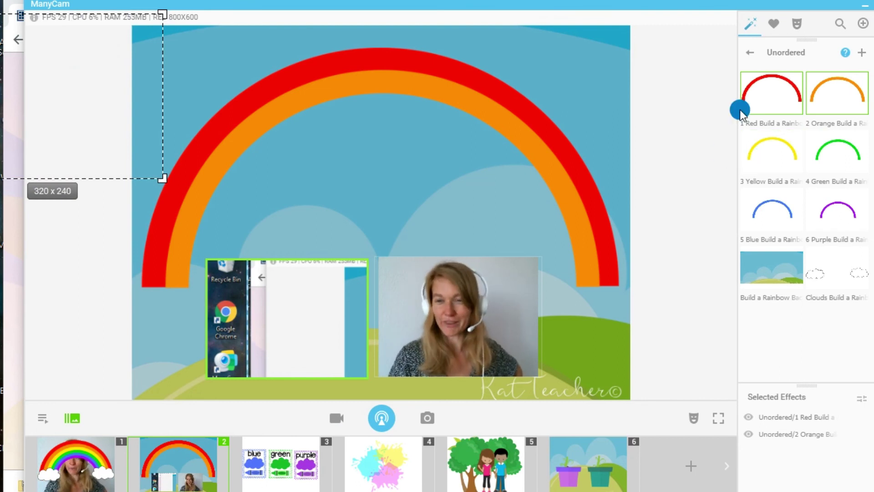
pyautogui.click(792, 152)
pyautogui.click(824, 154)
pyautogui.click(753, 210)
pyautogui.click(831, 206)
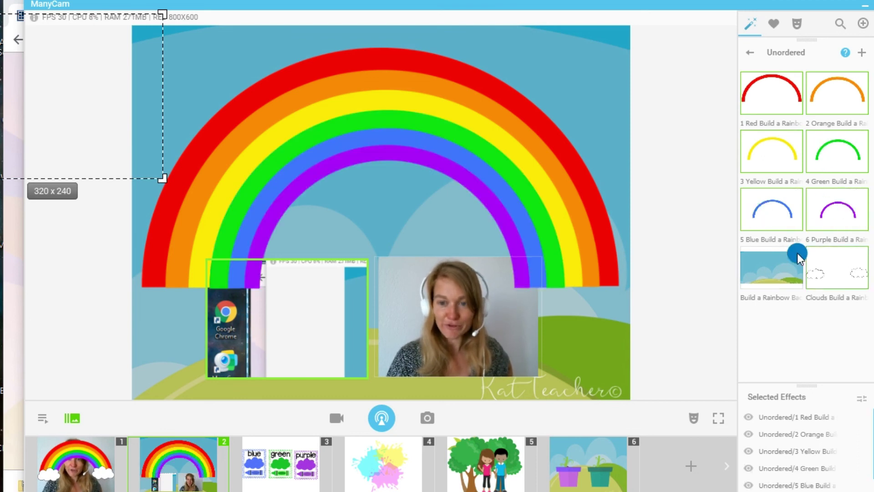
pyautogui.click(827, 278)
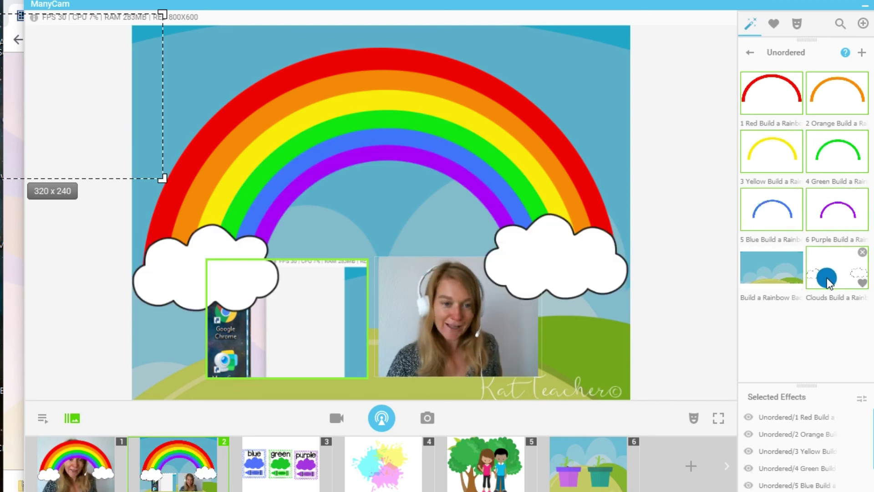
# - Shift the desktop capture layer slightly down toward the webcam, and switch to the full-screen webcam preset
pyautogui.moveTo(293, 344); pyautogui.dragTo(302, 350)
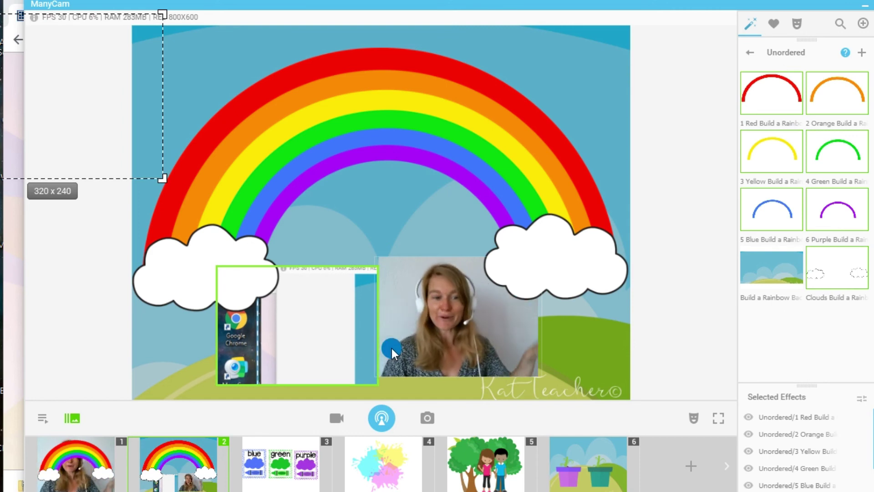
pyautogui.click(78, 460)
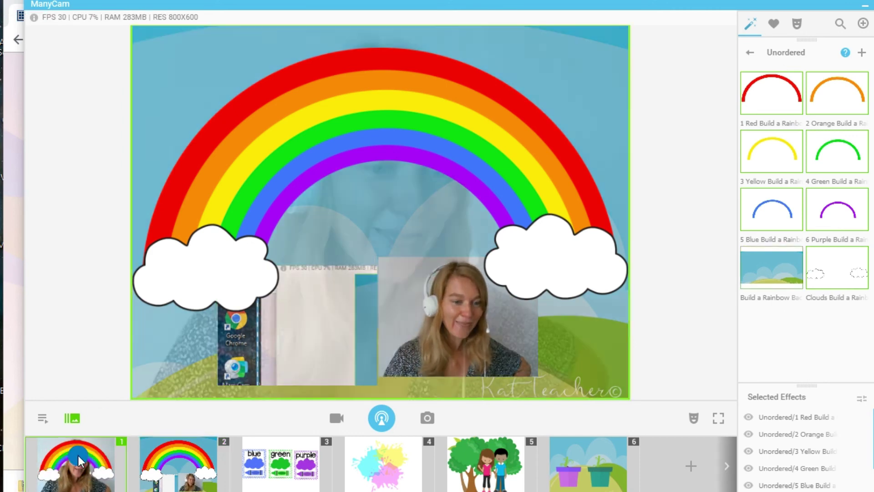
pyautogui.click(202, 271)
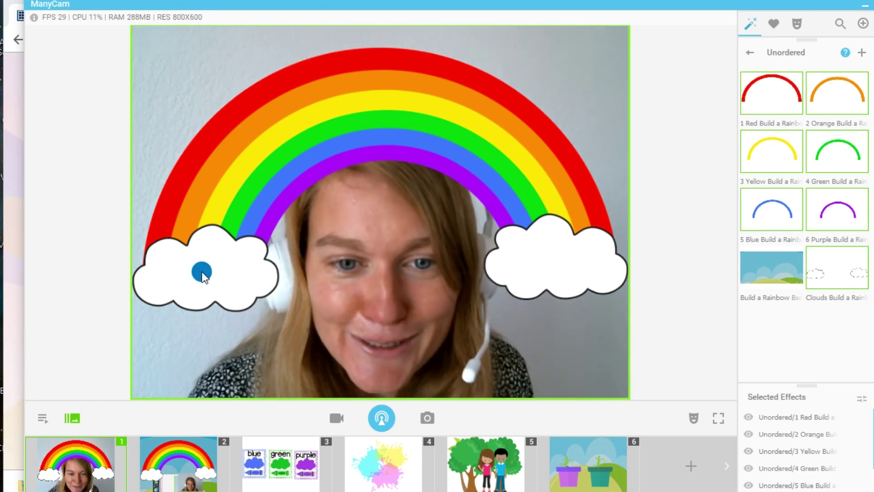